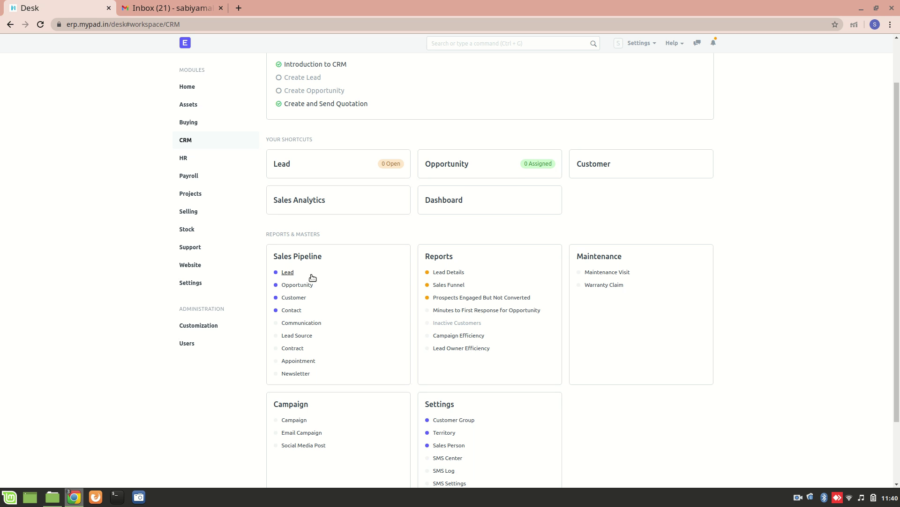
Start a new campaign named 'Cold Marketing' and continue it in the full form
{"action": "left_click", "coordinate": [302, 419]}
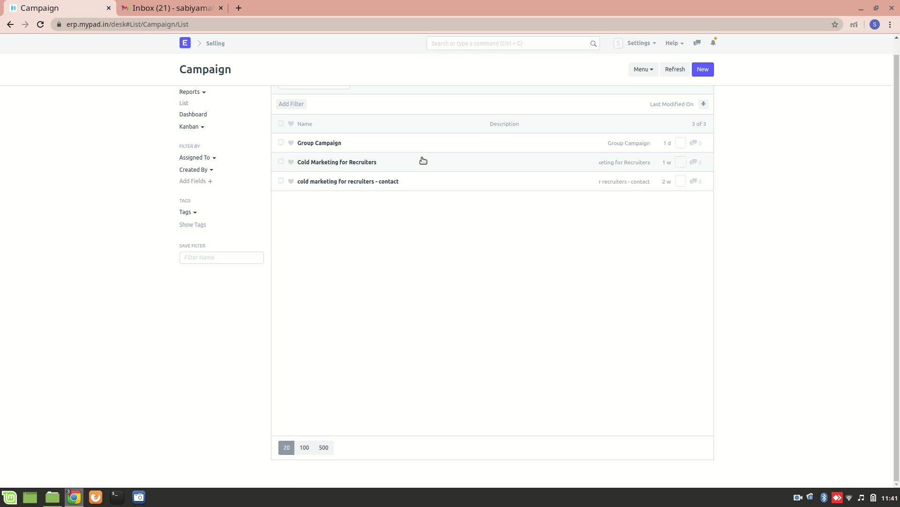
{"action": "left_click", "coordinate": [703, 69]}
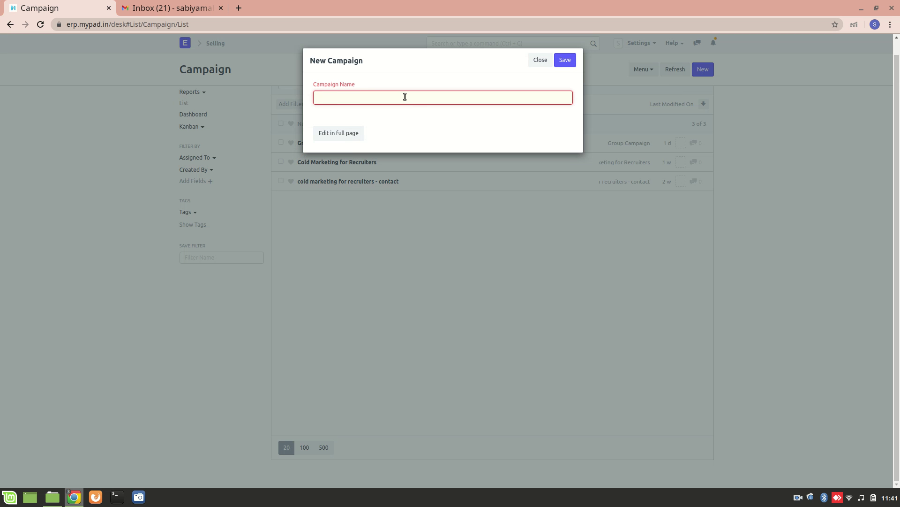
{"action": "type", "text": "Cold Marketing"}
{"action": "left_click", "coordinate": [348, 136]}
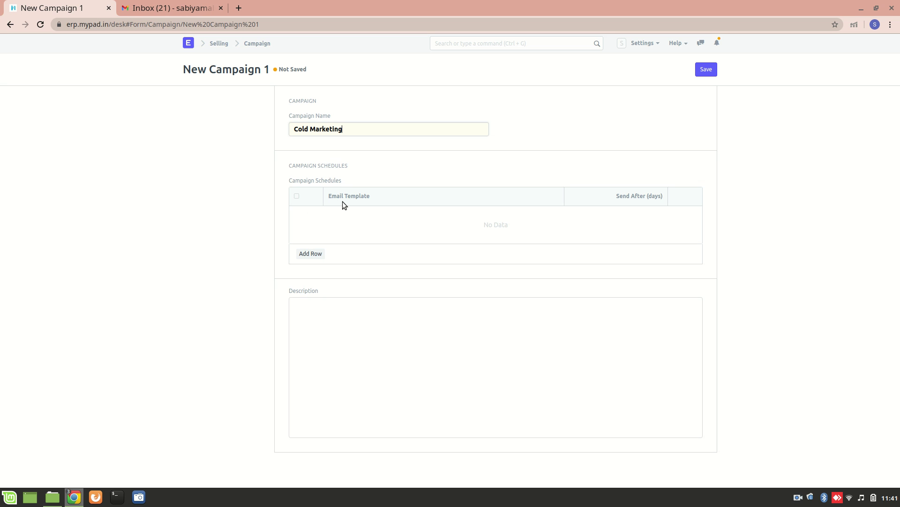
Add a first schedule row with the email template 'Pitch to a Recruiter'
{"action": "left_click", "coordinate": [321, 253]}
{"action": "left_click", "coordinate": [352, 210]}
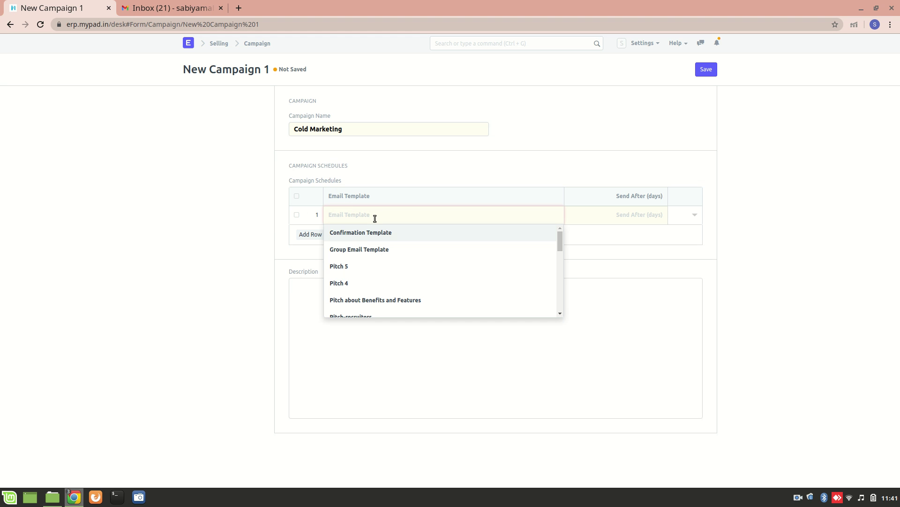
{"action": "scroll", "coordinate": [389, 274], "scroll_direction": "down", "scroll_amount": 3}
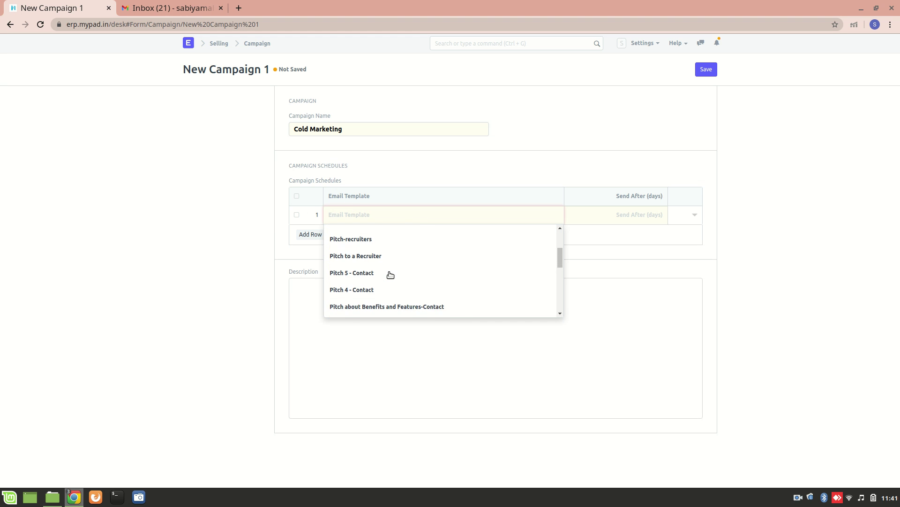
{"action": "scroll", "coordinate": [389, 275], "scroll_direction": "down", "scroll_amount": 1}
{"action": "scroll", "coordinate": [389, 276], "scroll_direction": "up", "scroll_amount": 1}
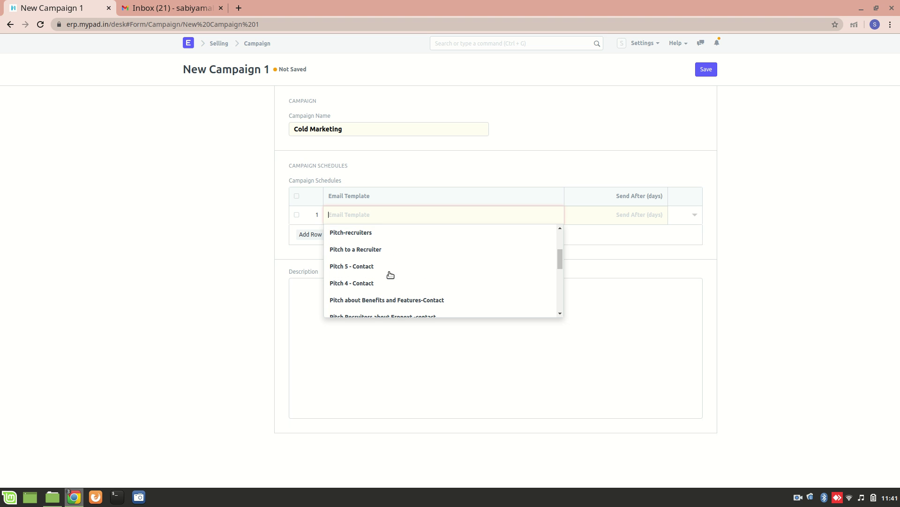
{"action": "left_click", "coordinate": [369, 251]}
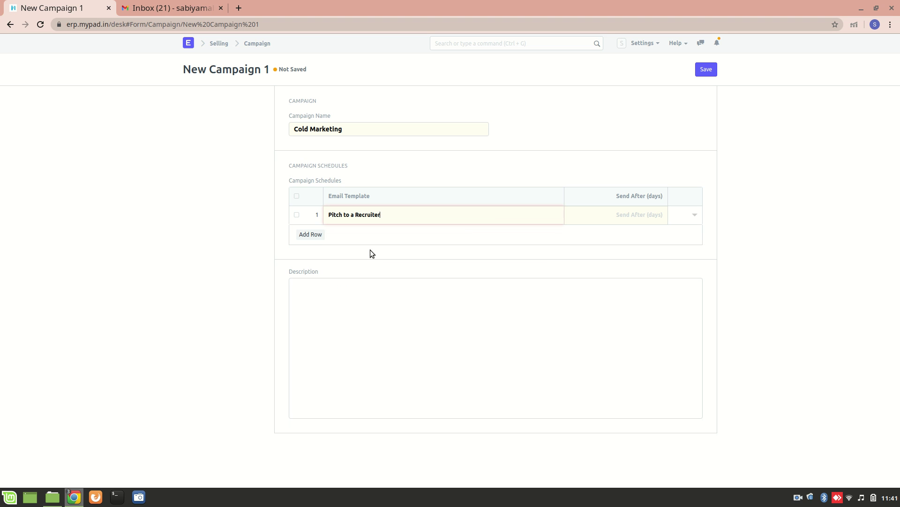
Add a second schedule row with the email template 'Pitch about Benefits and Features'
{"action": "left_click", "coordinate": [313, 234]}
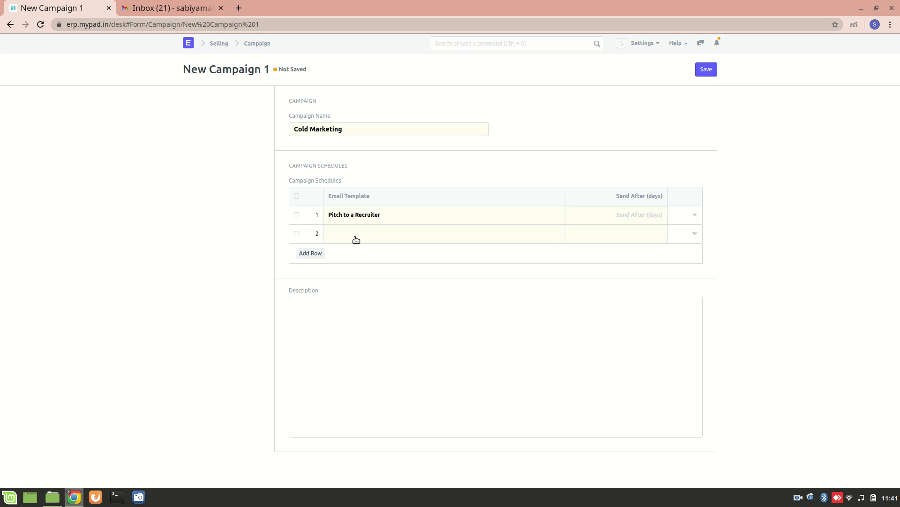
{"action": "left_click", "coordinate": [356, 236]}
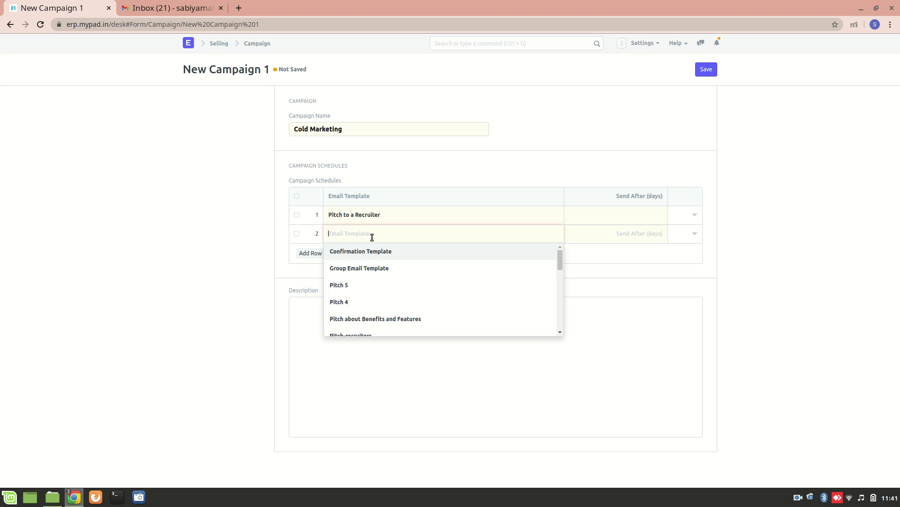
{"action": "scroll", "coordinate": [383, 308], "scroll_direction": "down", "scroll_amount": 1}
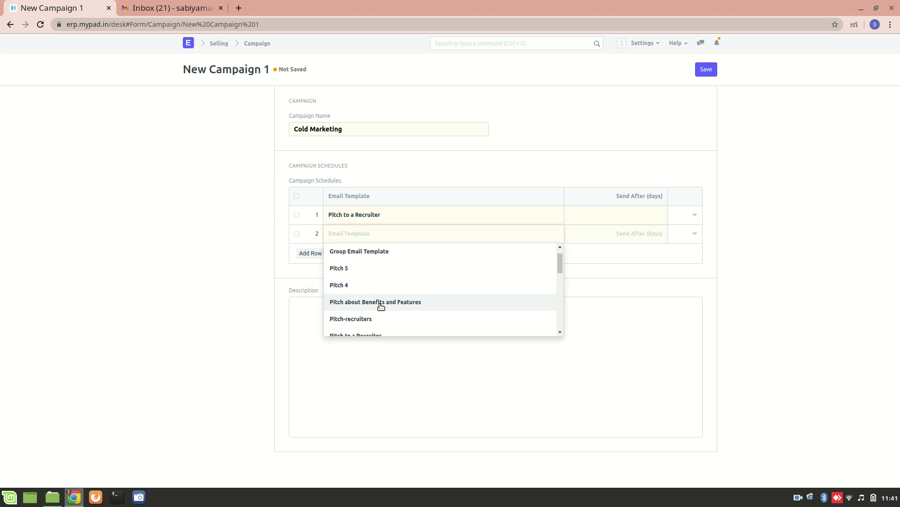
{"action": "left_click", "coordinate": [378, 303]}
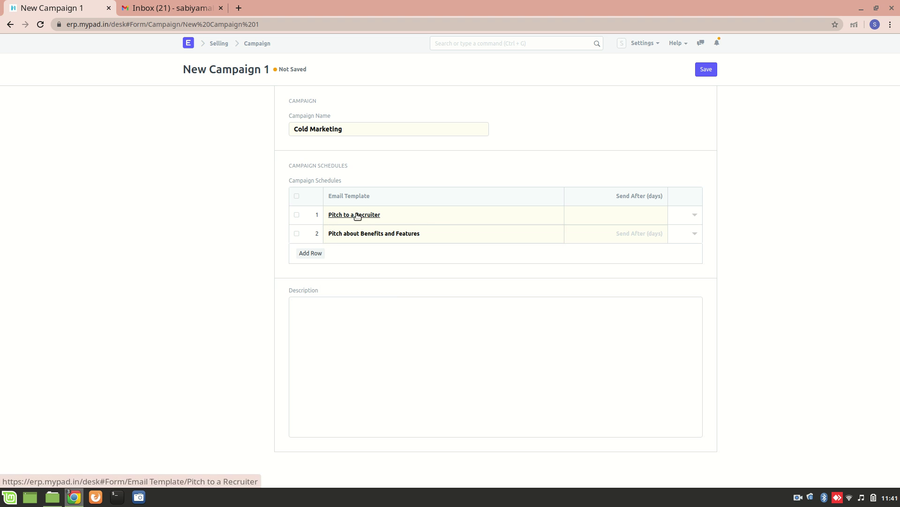
{"action": "left_click", "coordinate": [516, 215]}
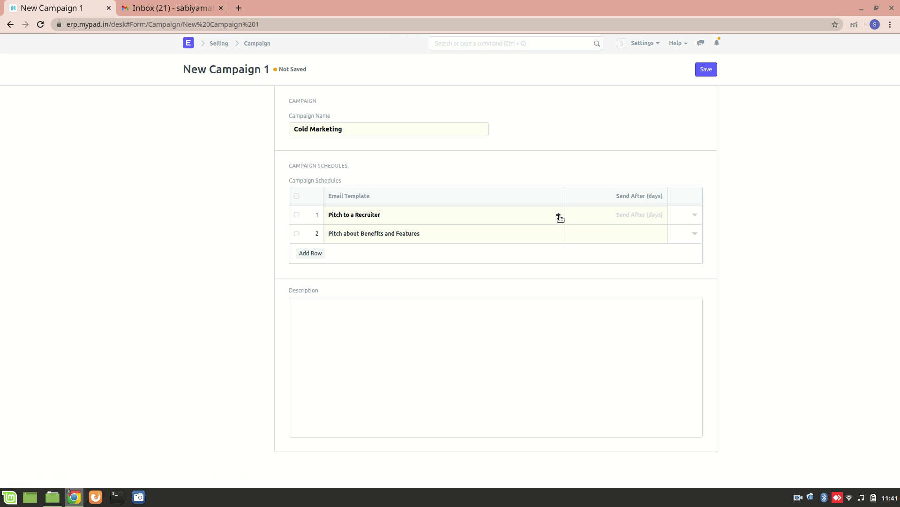
{"action": "left_click", "coordinate": [559, 217]}
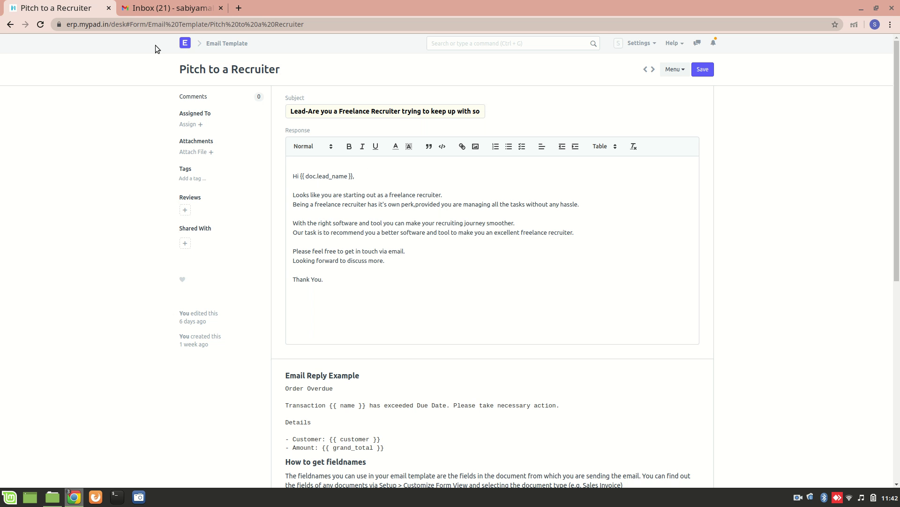
{"action": "left_click", "coordinate": [10, 25]}
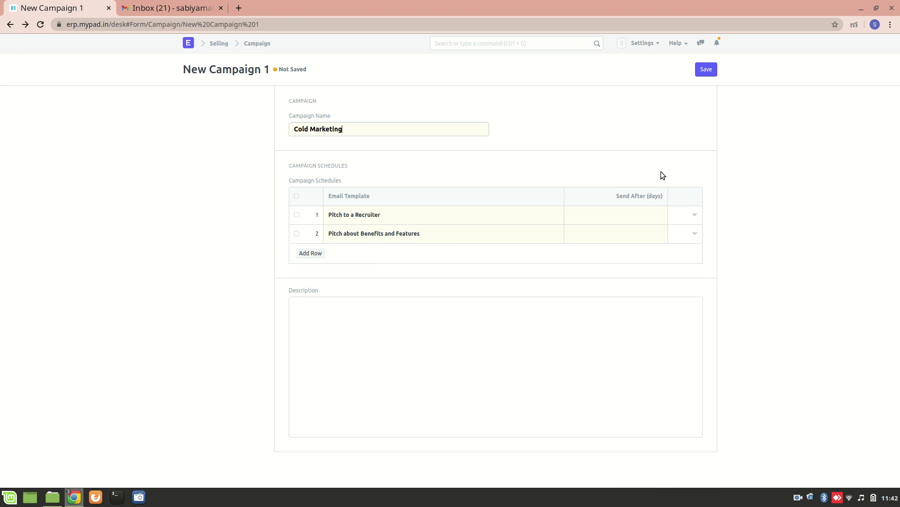
Set Send After to 1 day for row 1 and 2 days for row 2, then save
{"action": "left_click", "coordinate": [656, 211]}
{"action": "type", "text": "1"}
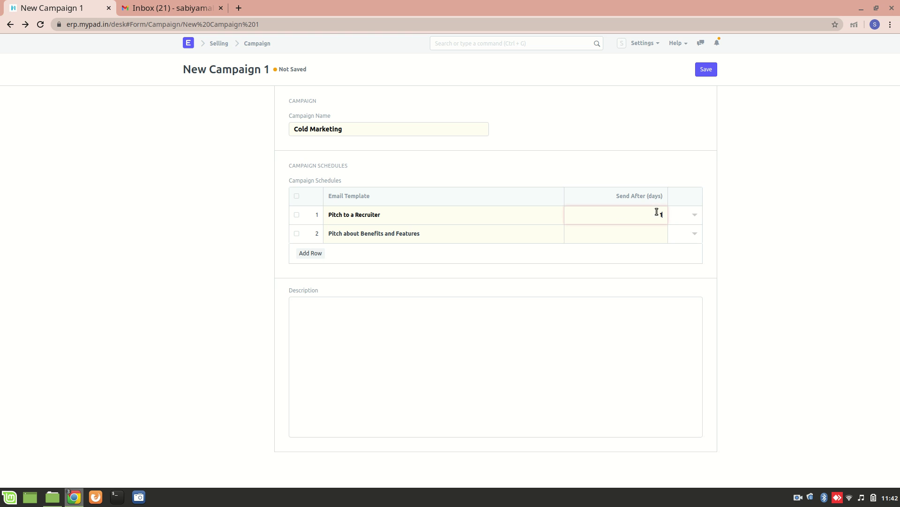
{"action": "left_click", "coordinate": [659, 239]}
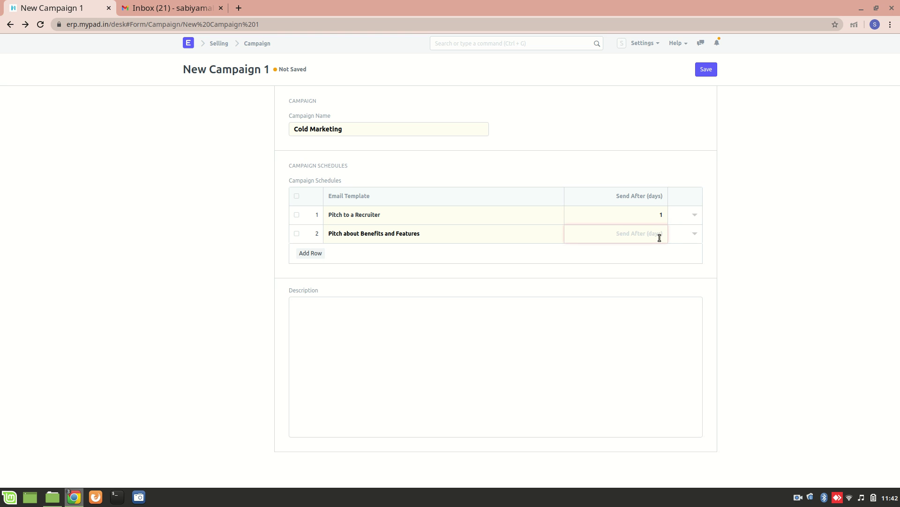
{"action": "type", "text": "2"}
{"action": "left_click", "coordinate": [705, 71]}
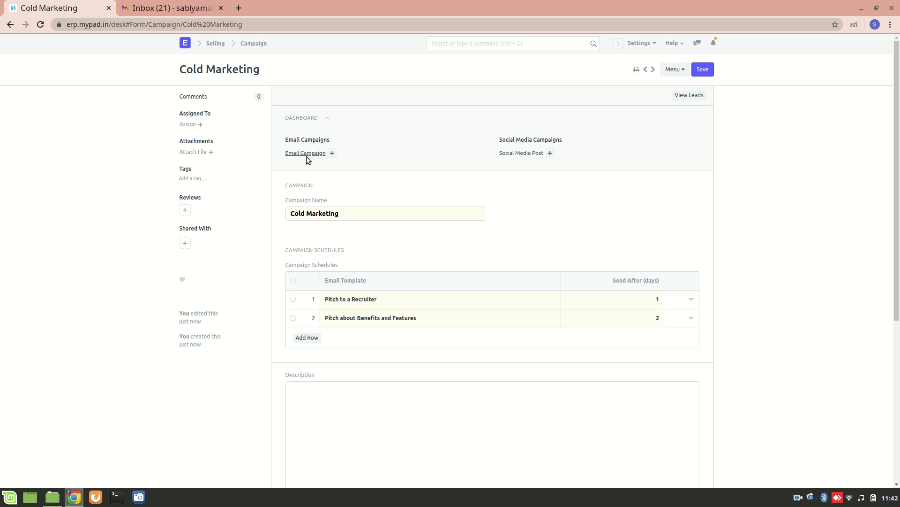
Create a linked email campaign targeting the first Lead, starting 04-11-2020
{"action": "left_click", "coordinate": [331, 154]}
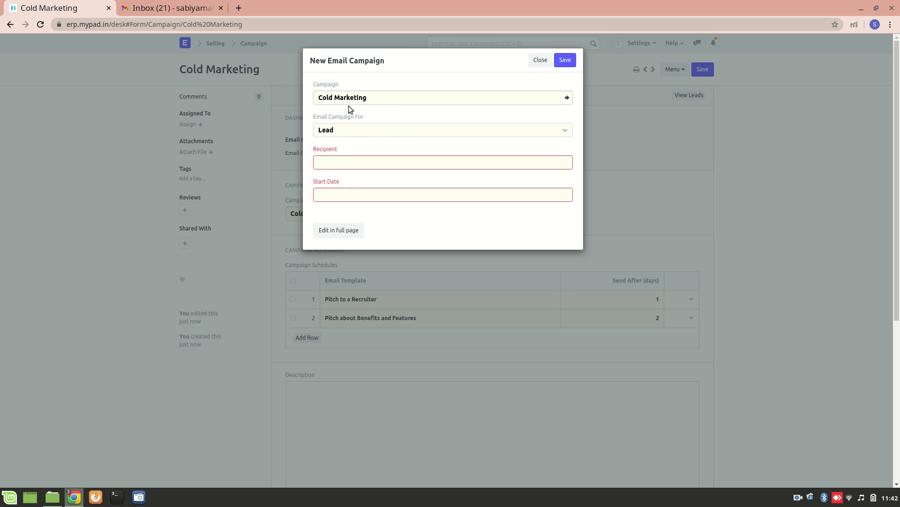
{"action": "left_click", "coordinate": [413, 128]}
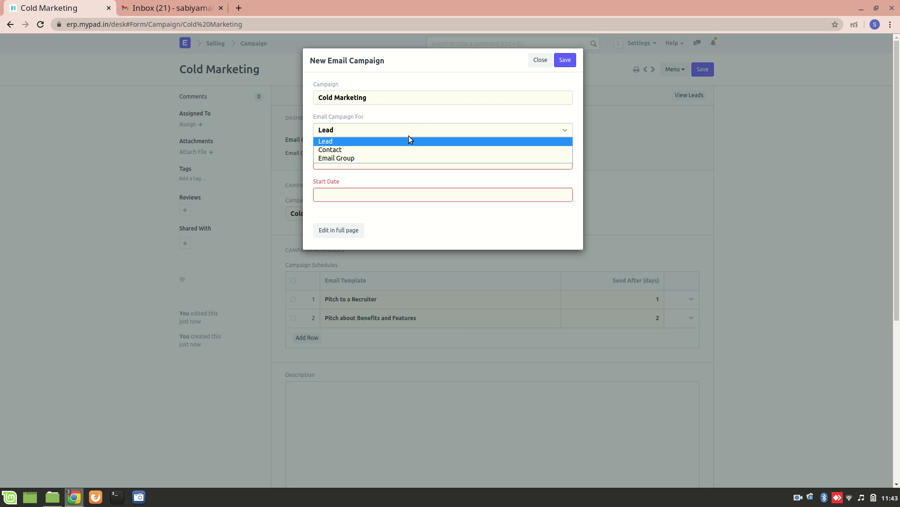
{"action": "left_click", "coordinate": [410, 141]}
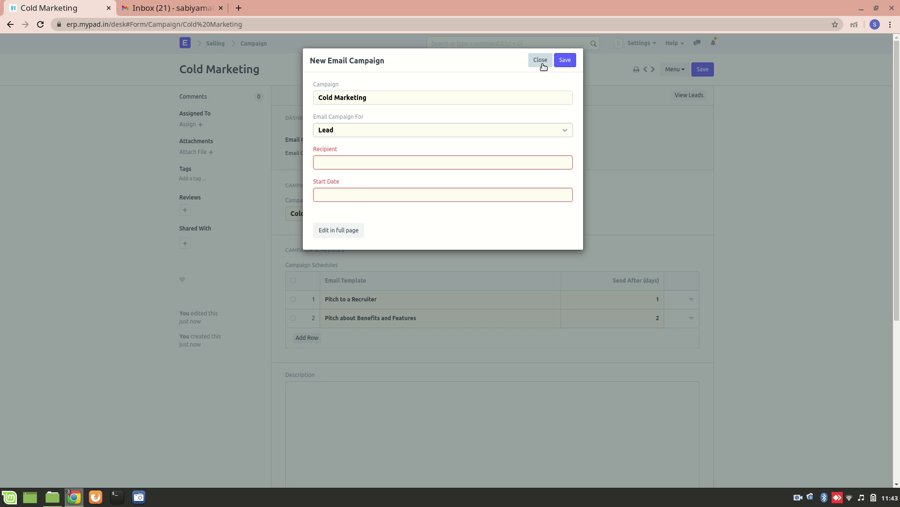
{"action": "left_click", "coordinate": [418, 156]}
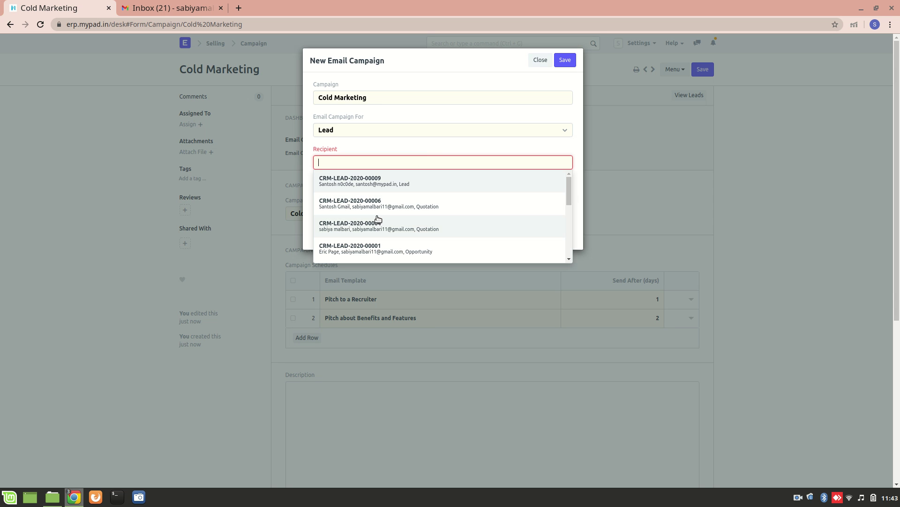
{"action": "left_click", "coordinate": [377, 186]}
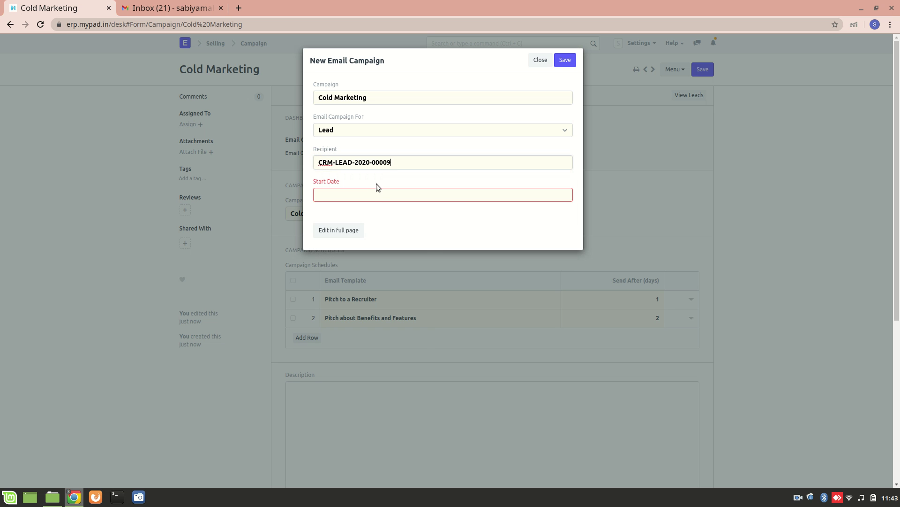
{"action": "left_click", "coordinate": [383, 197]}
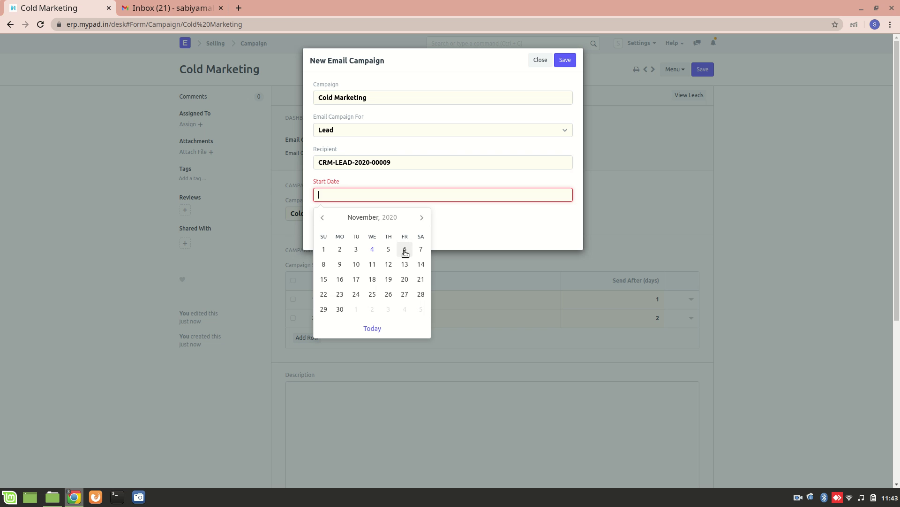
{"action": "left_click", "coordinate": [372, 250]}
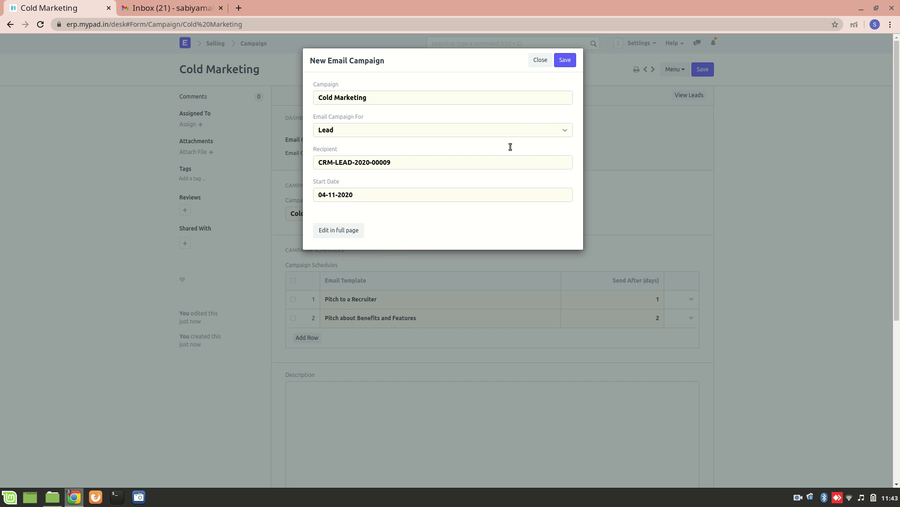
Save the new email campaign so it runs In Progress until 06-11-2020
{"action": "left_click", "coordinate": [573, 61]}
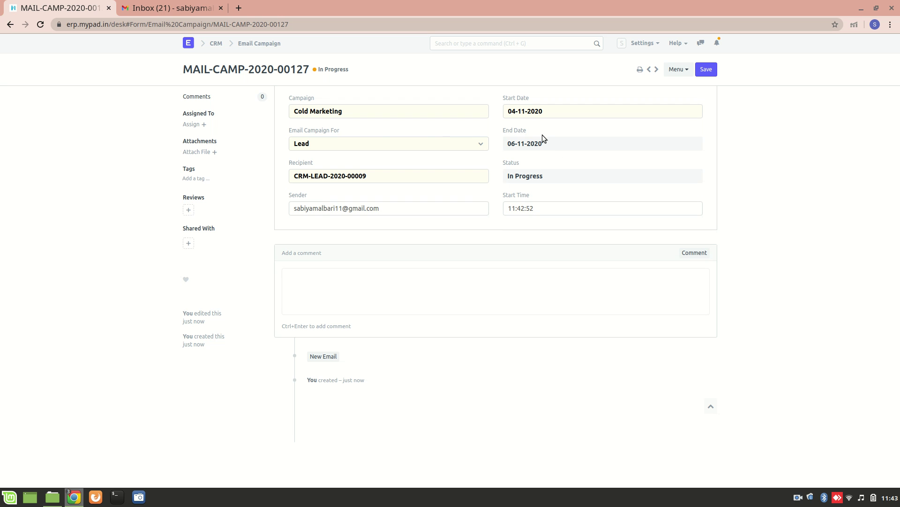
Return through the CRM workspace to the Cold Marketing campaign and review its first schedule row
{"action": "left_click", "coordinate": [256, 45]}
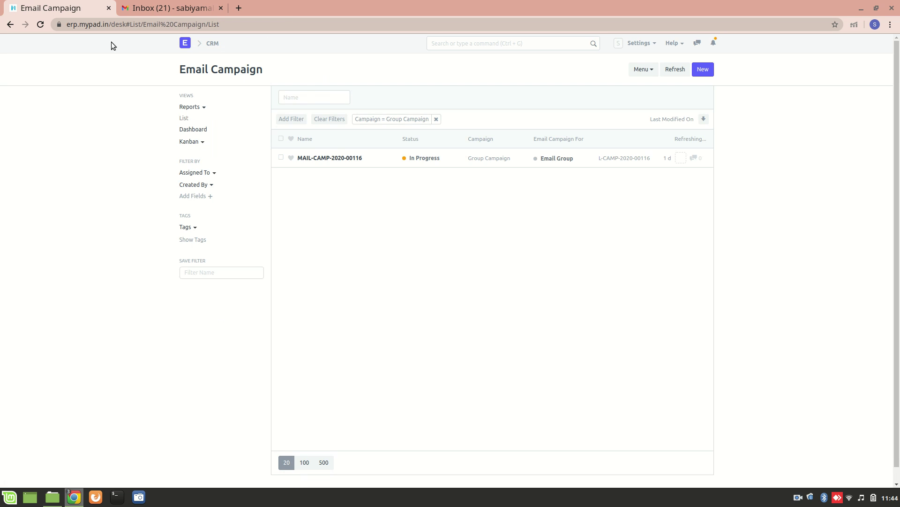
{"action": "left_click", "coordinate": [215, 43]}
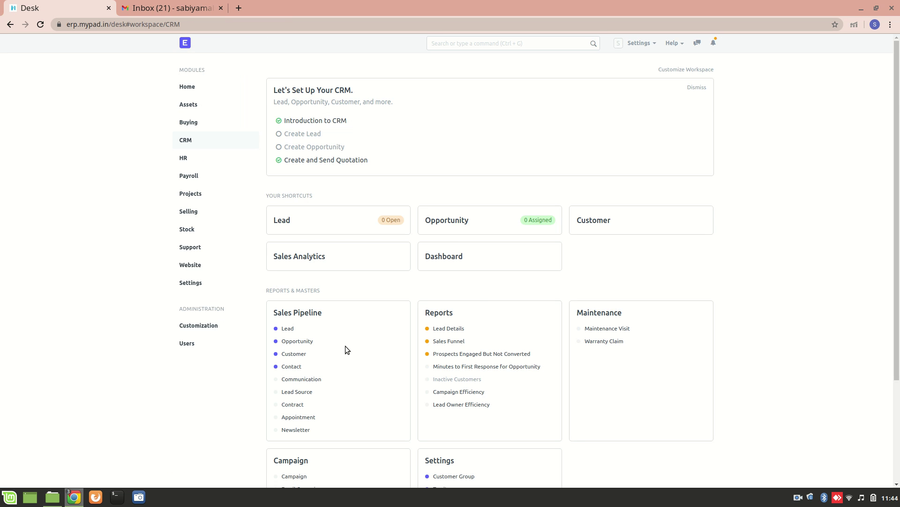
{"action": "scroll", "coordinate": [345, 346], "scroll_direction": "down", "scroll_amount": 3}
{"action": "left_click", "coordinate": [295, 386]}
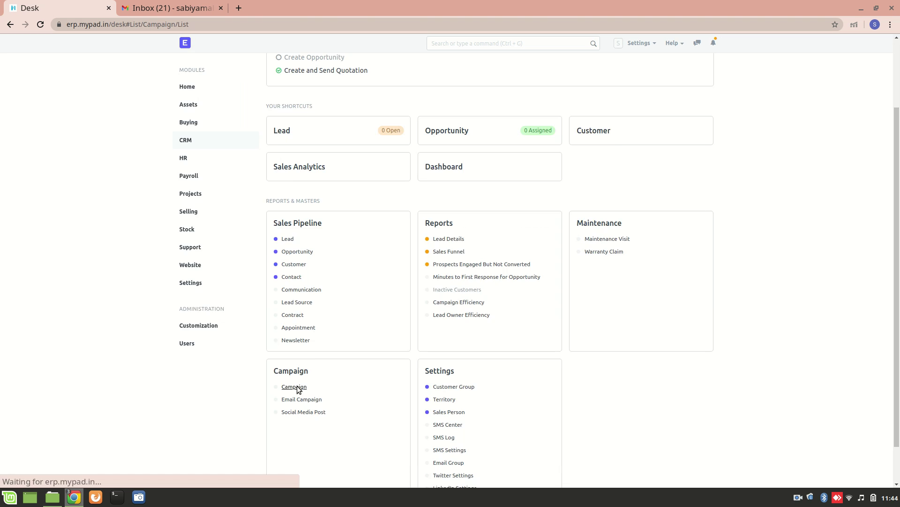
{"action": "left_click", "coordinate": [323, 143]}
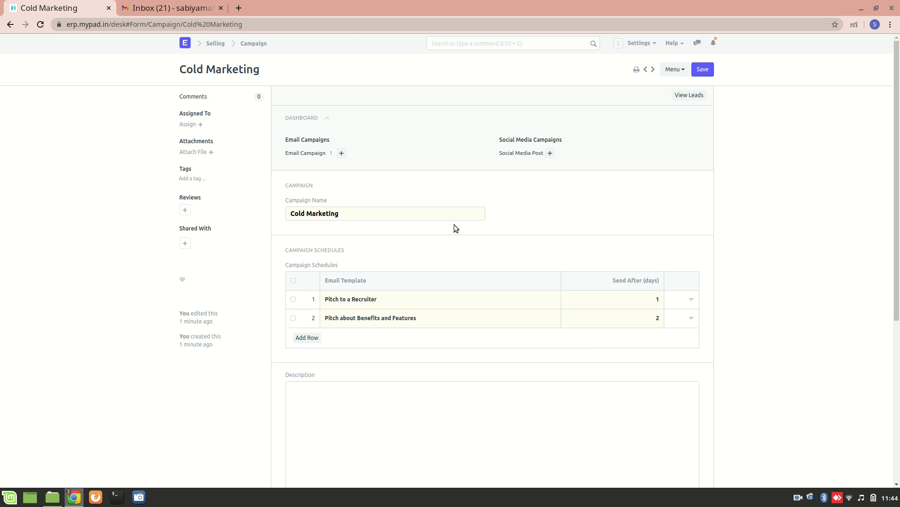
{"action": "left_click", "coordinate": [545, 306]}
{"action": "left_click", "coordinate": [796, 498]}
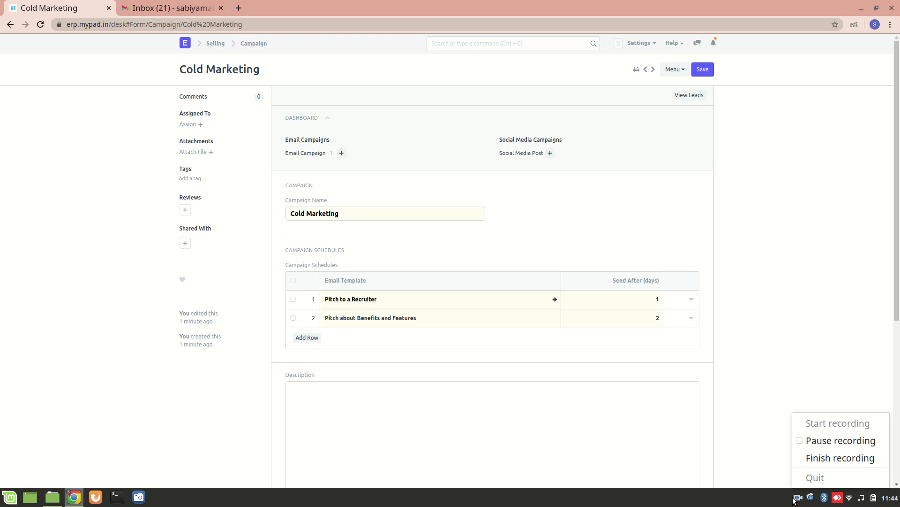